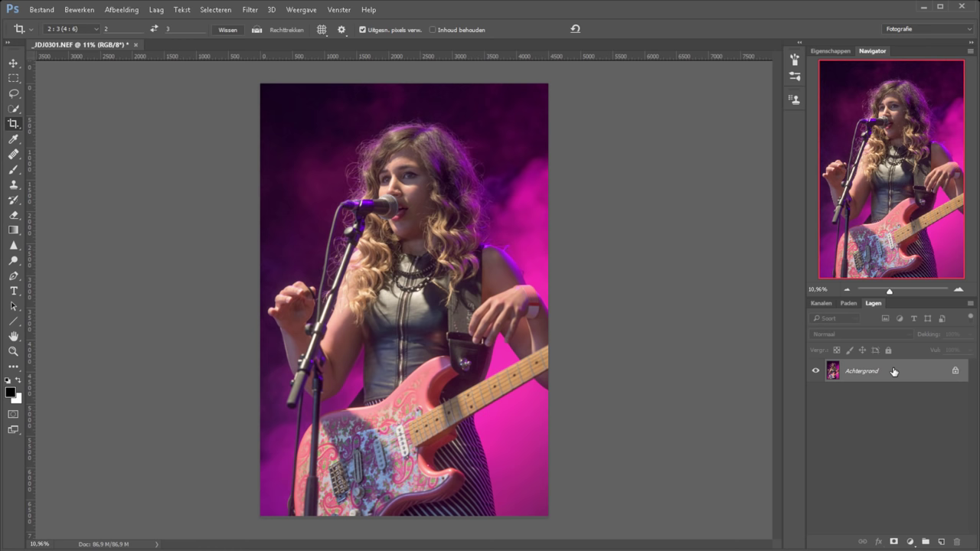
Step: Zoom to 100% and center the view on the singer's mouth and microphone
key(ctrl+1)
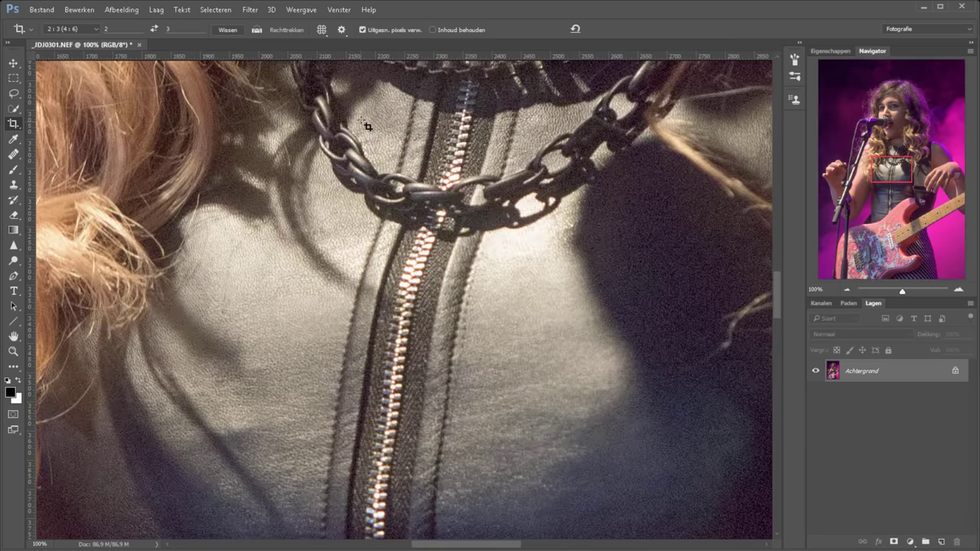
click(875, 111)
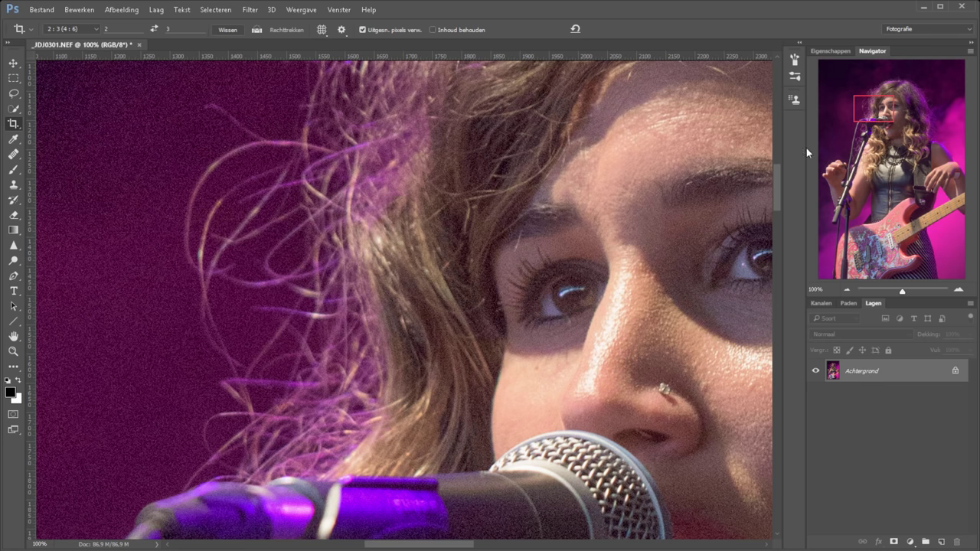
drag(883, 114, 882, 124)
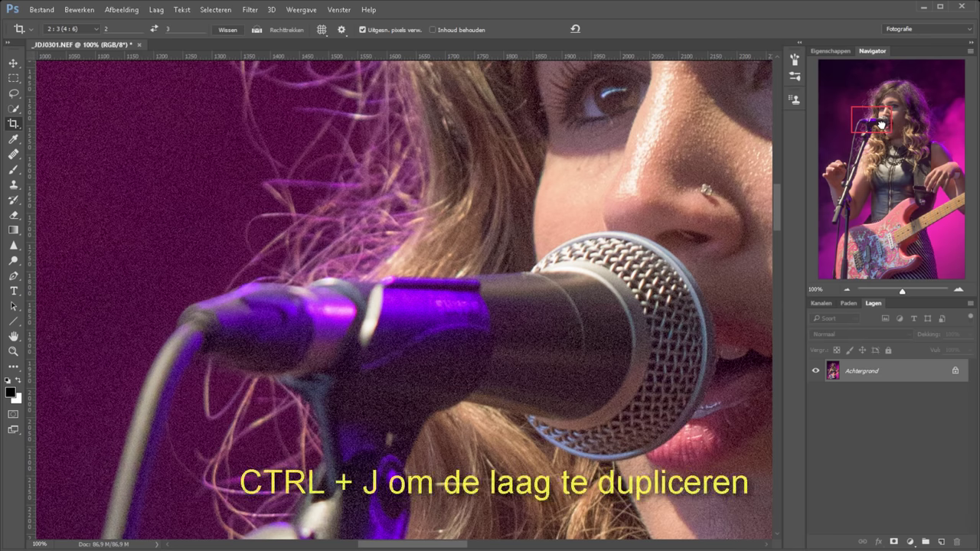
Step: Duplicate the background as Laag 1, then preview Ruis reduceren on the singer's face
key(ctrl+j)
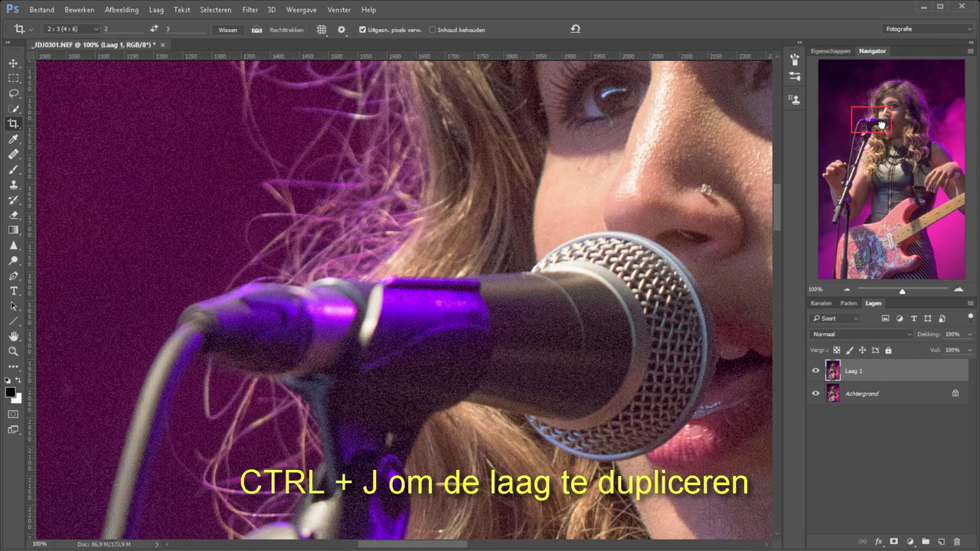
click(251, 10)
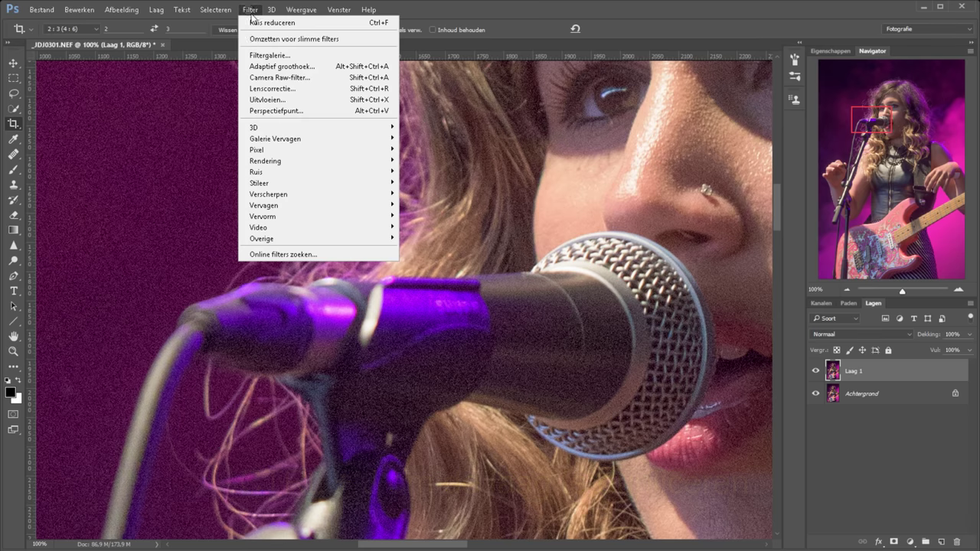
mouse_move(256, 171)
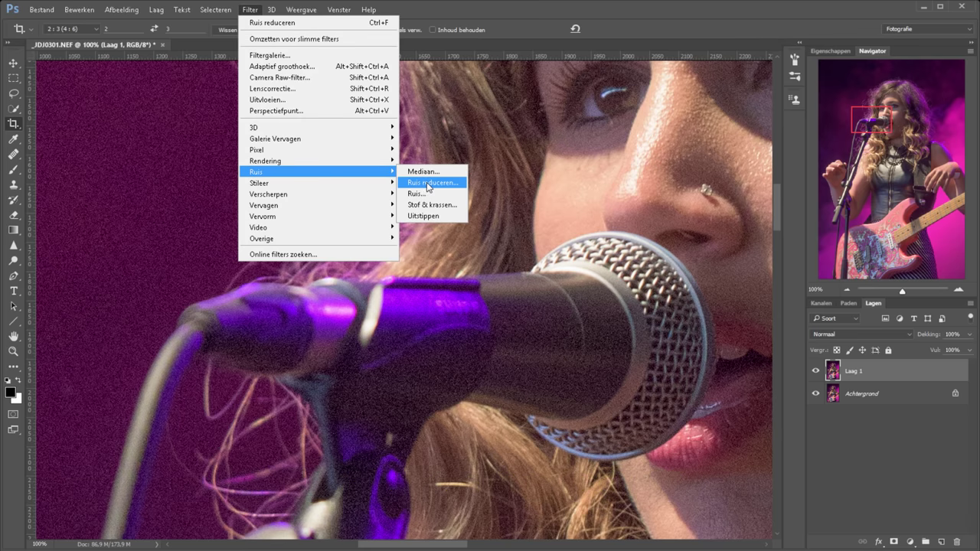
click(428, 183)
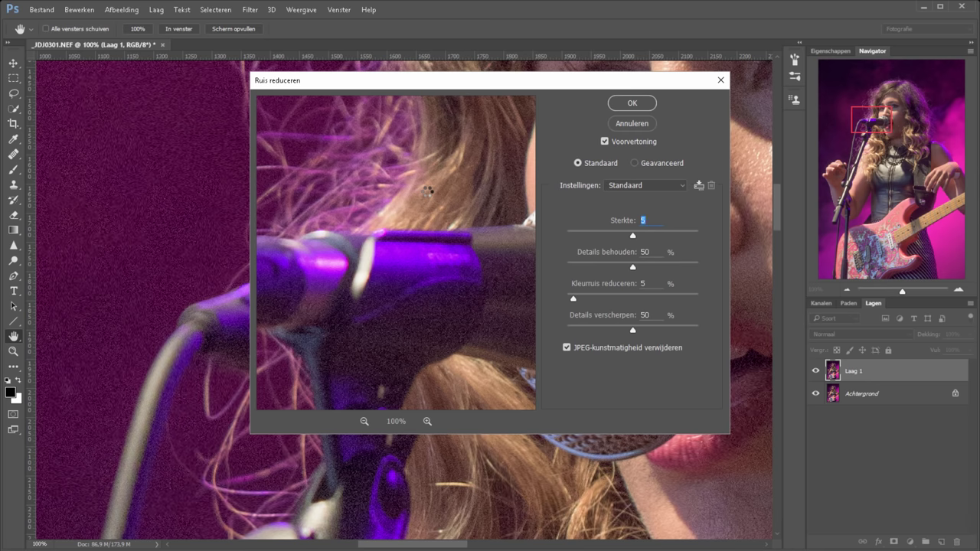
drag(476, 83, 297, 262)
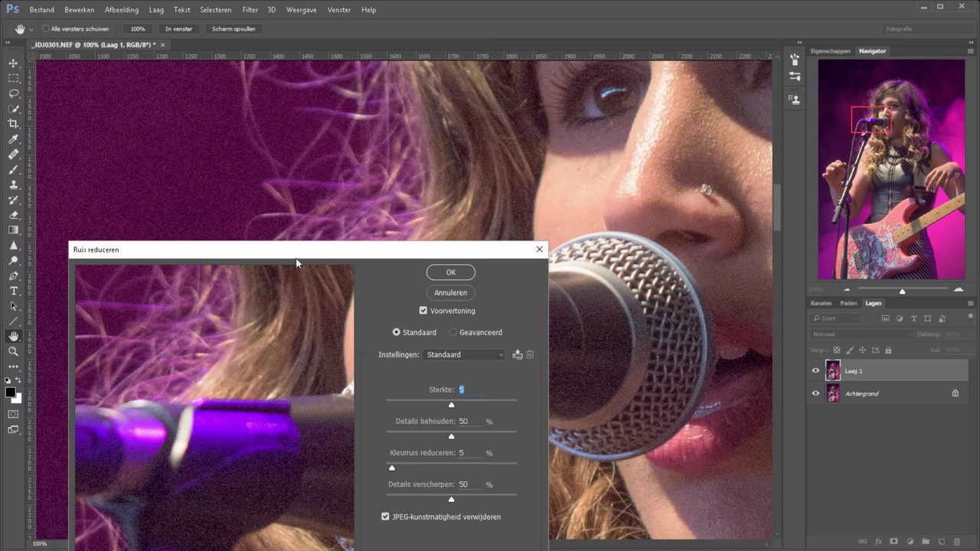
click(421, 312)
click(423, 314)
click(453, 333)
click(417, 372)
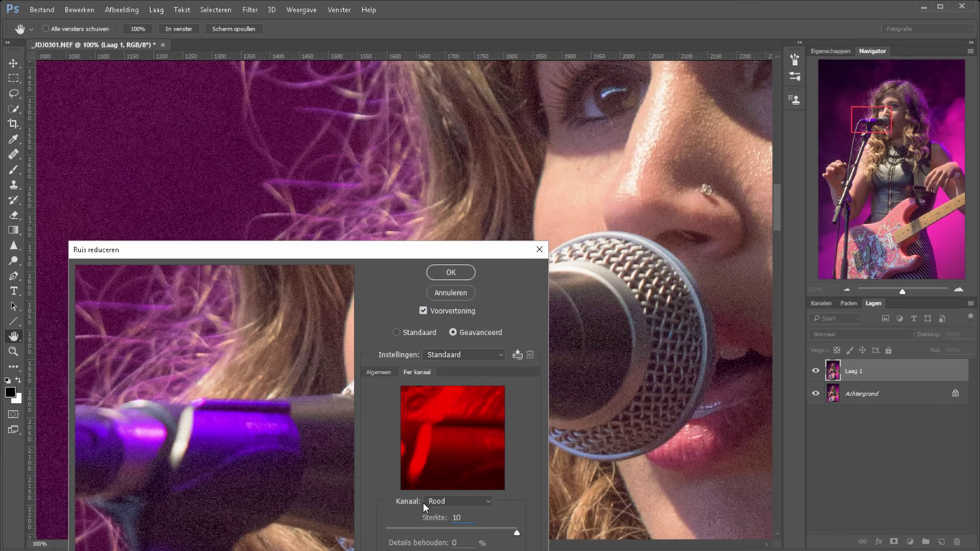
click(397, 332)
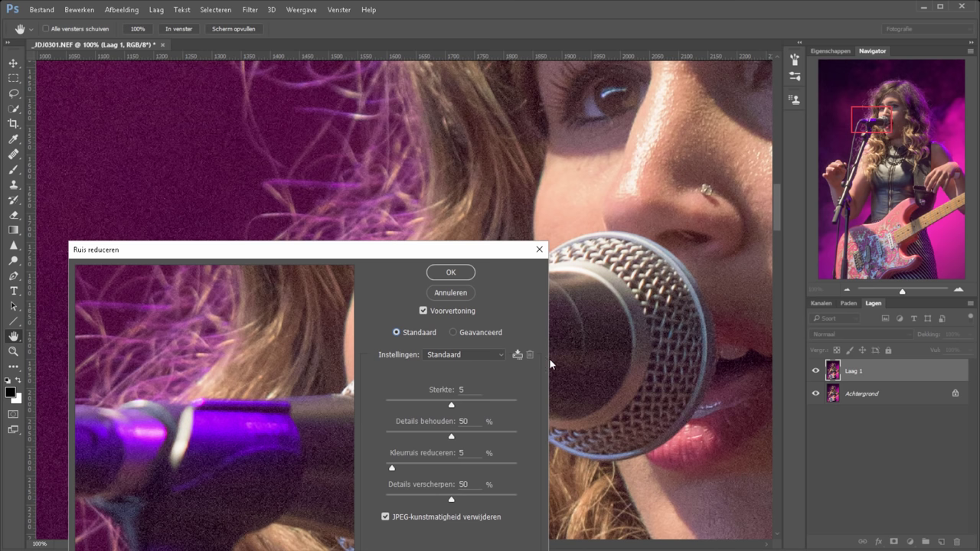
drag(451, 404, 528, 412)
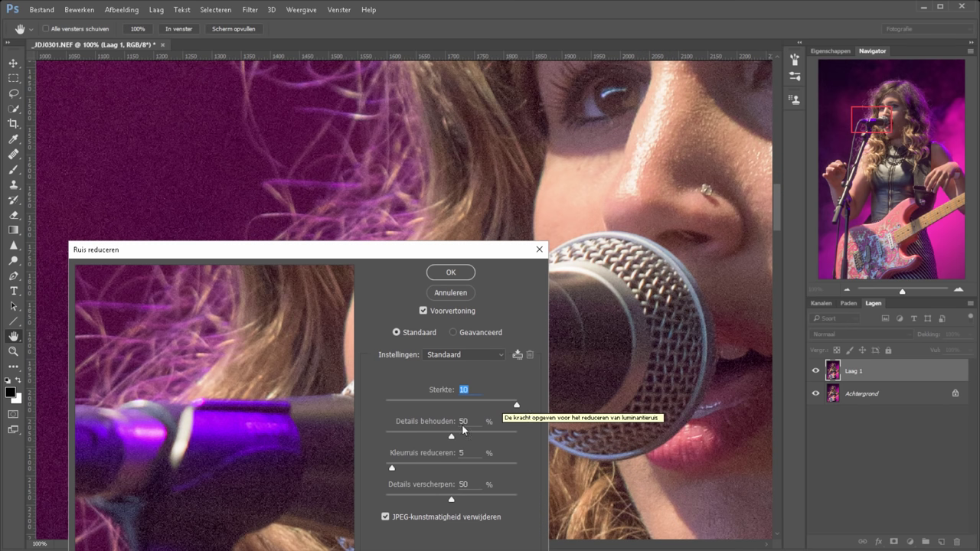
Step: Set Sterkte to 5 and compare Details behouden at 0, 100 and 50
text(5)
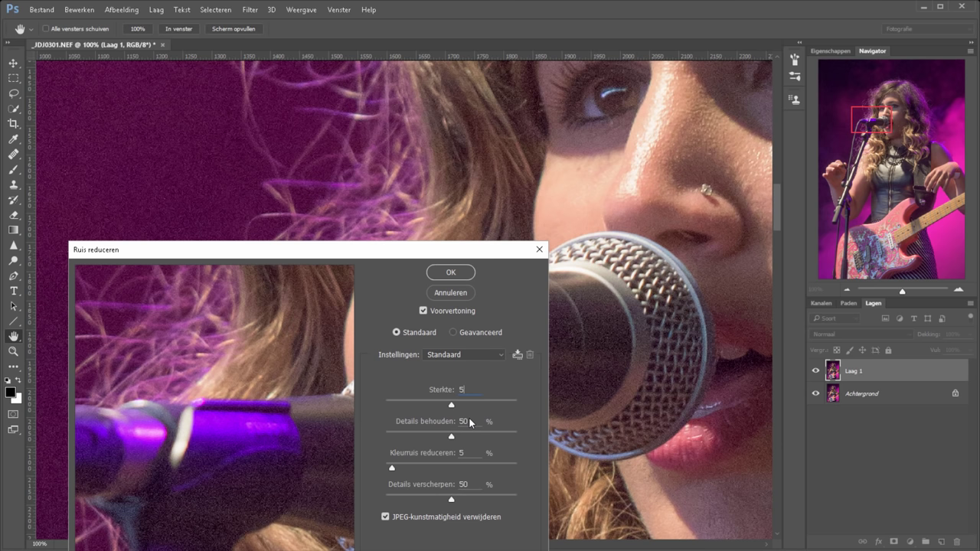
drag(451, 435, 385, 437)
drag(385, 436, 546, 439)
text(50)
Step: Test Details verscherpen at 100, then set both detail fields to 0%
click(520, 499)
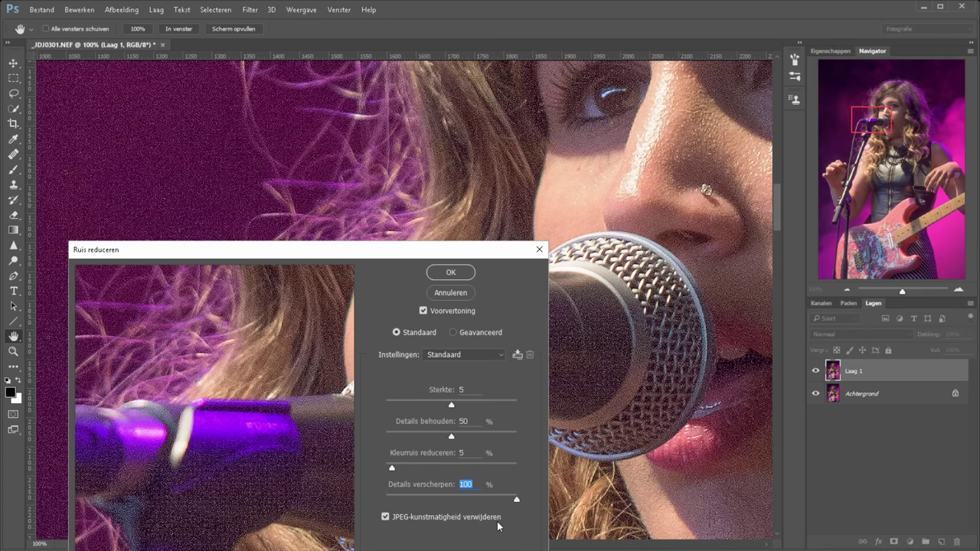
text(0)
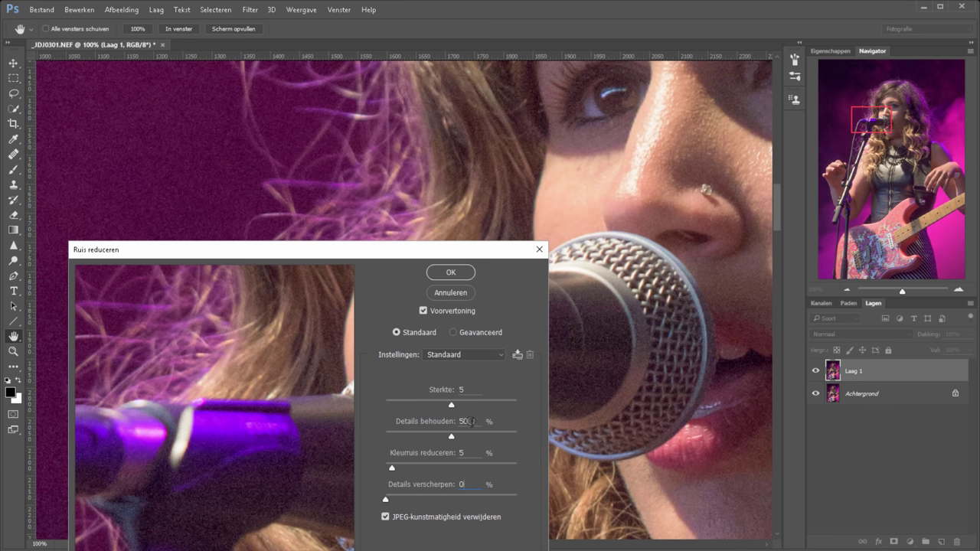
double_click(468, 421)
text(0)
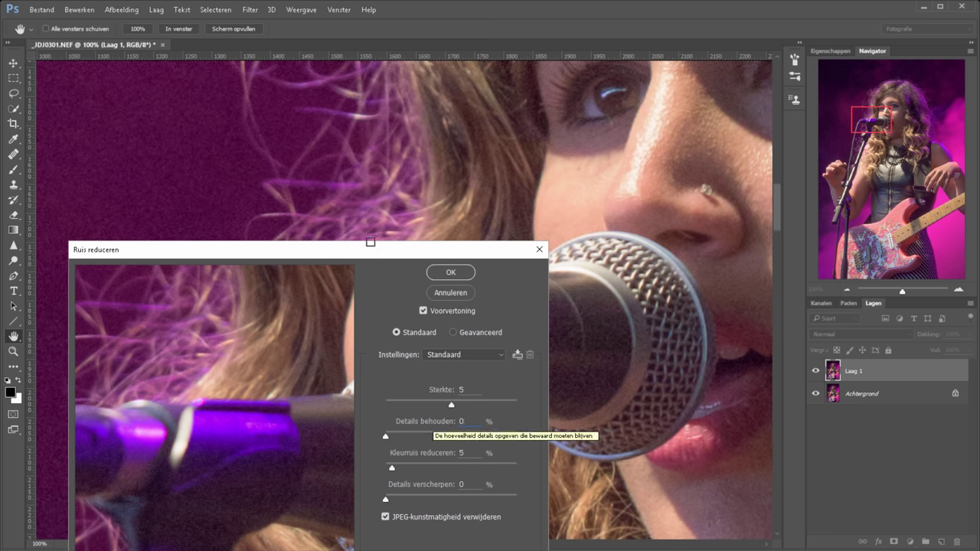
Step: Raise Sterkte slightly and apply Ruis reduceren to Laag 1
drag(377, 255, 555, 151)
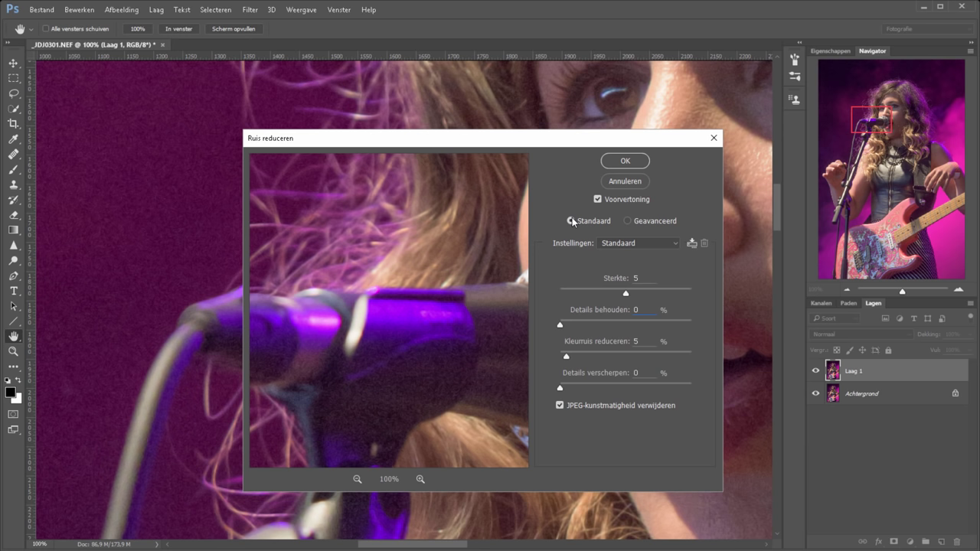
drag(531, 142, 542, 175)
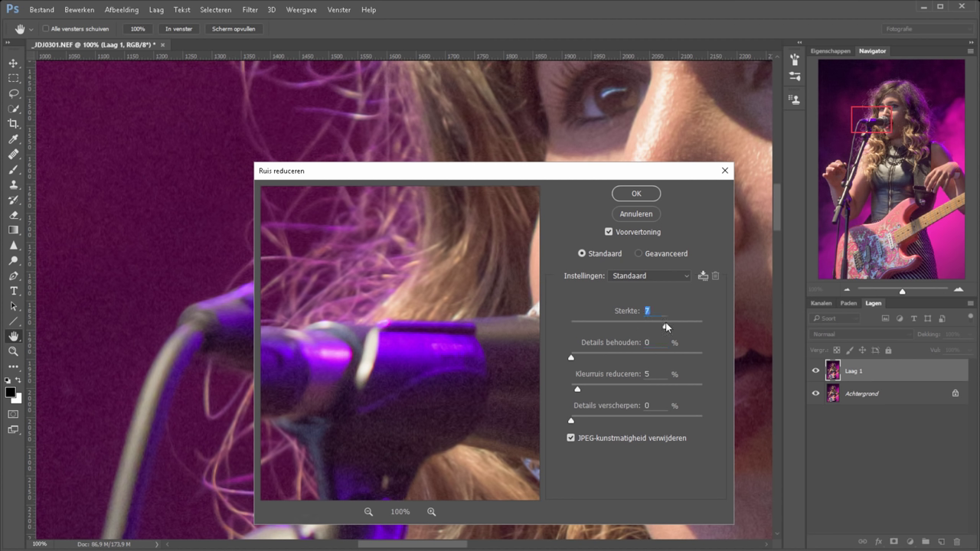
drag(665, 326, 688, 328)
click(636, 195)
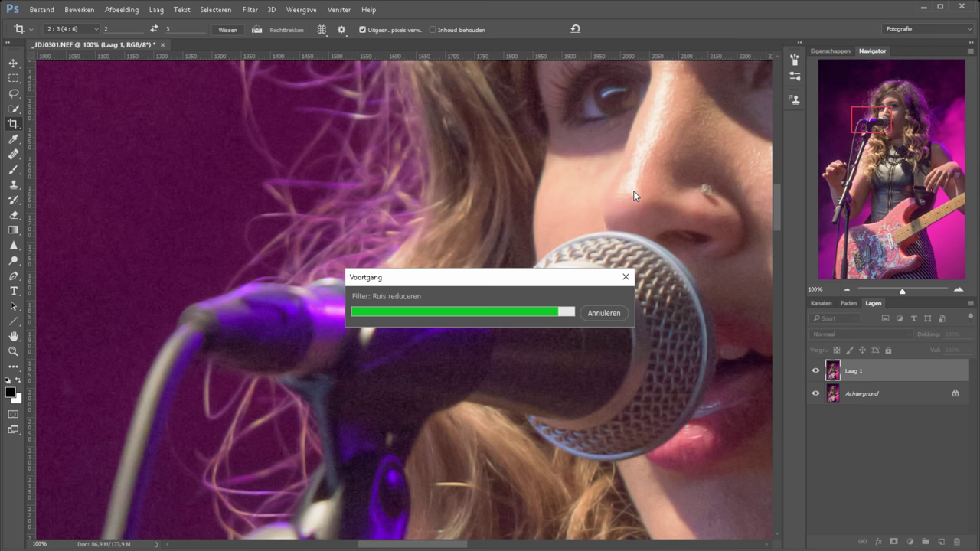
alt+click(805, 394)
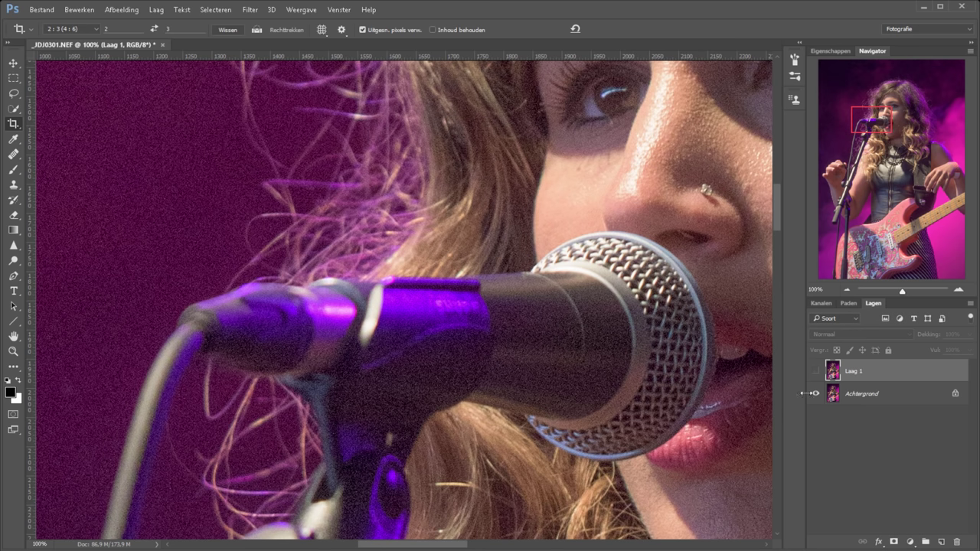
alt+click(806, 393)
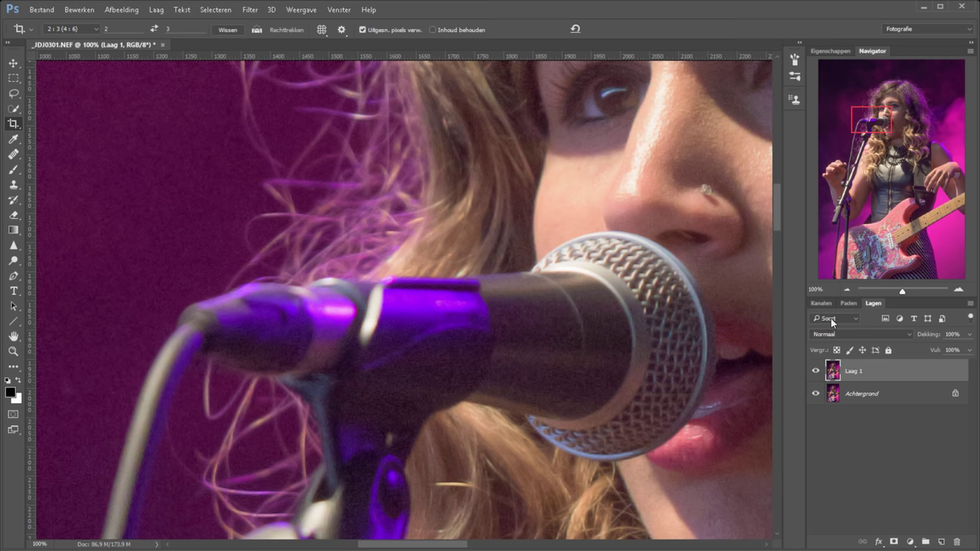
drag(870, 119, 882, 110)
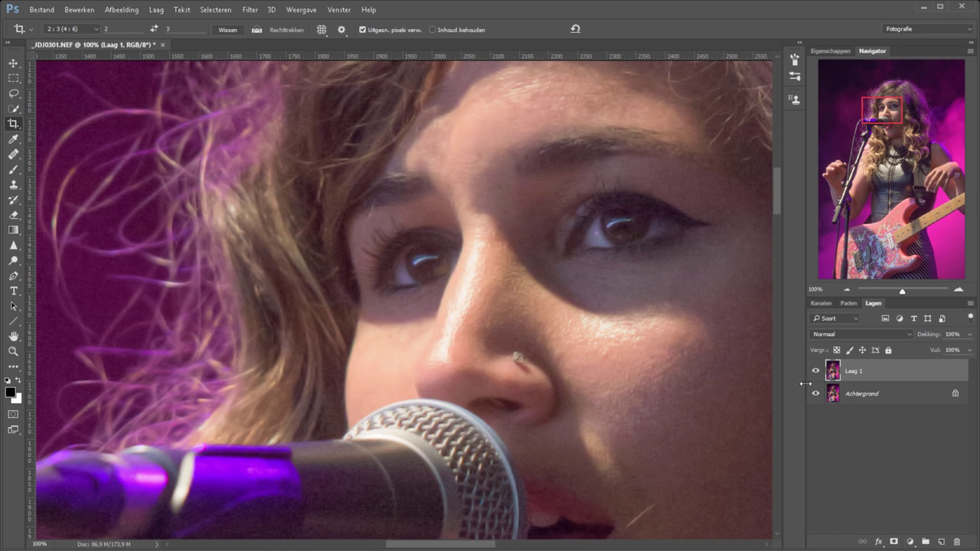
click(816, 372)
click(816, 372)
drag(884, 115, 850, 112)
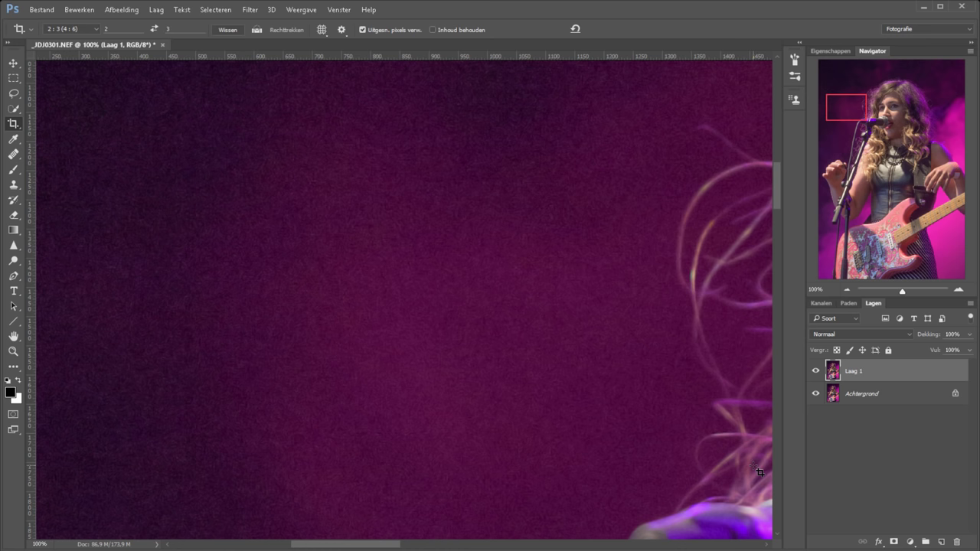
Step: Duplicate Laag 1 as Laag 1 kopiëren and open Oppervlak vervagen at Straal 3, Drempel 10
key(ctrl)
key(ctrl+j)
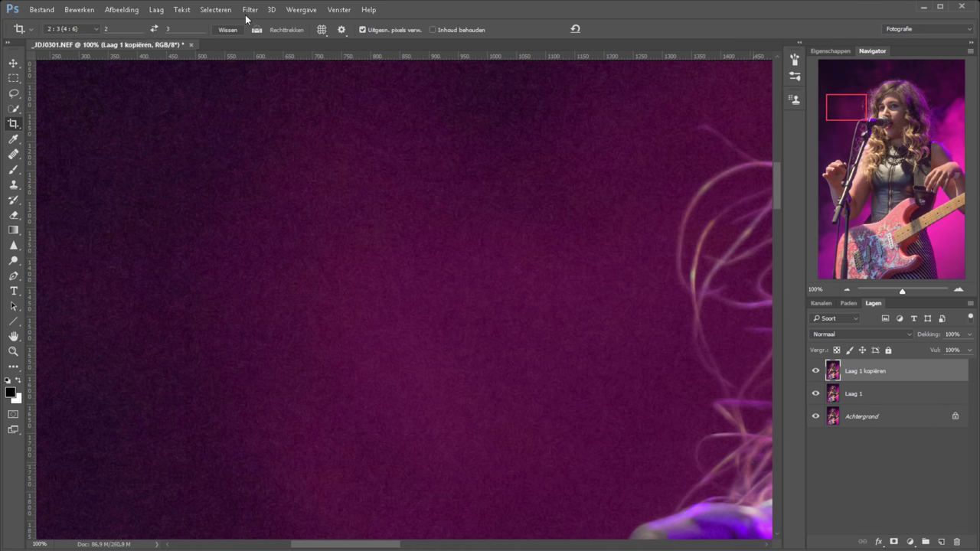
click(248, 10)
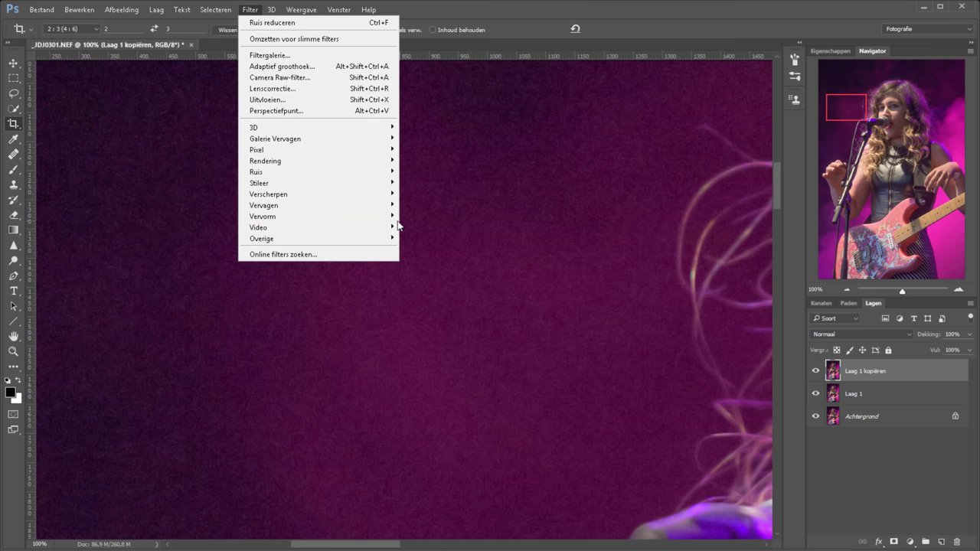
mouse_move(264, 206)
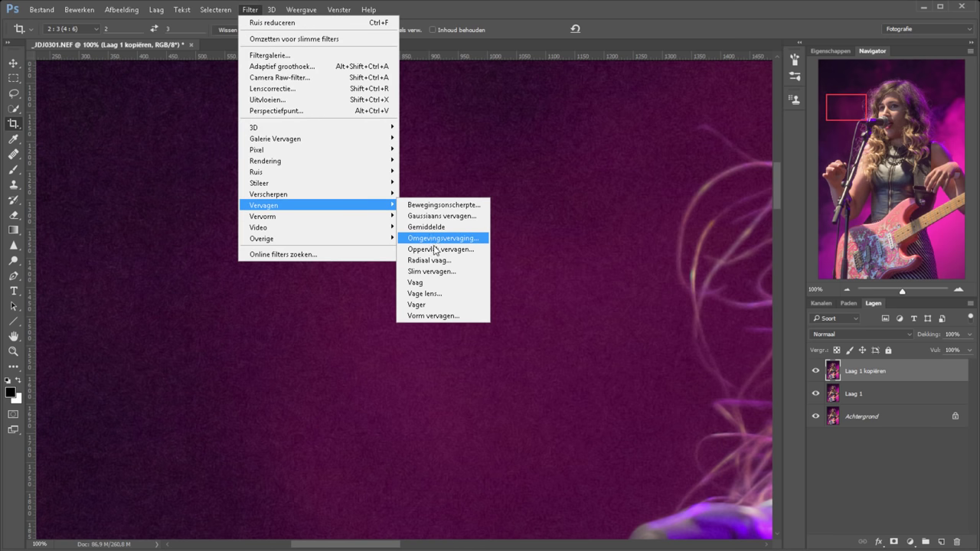
click(435, 249)
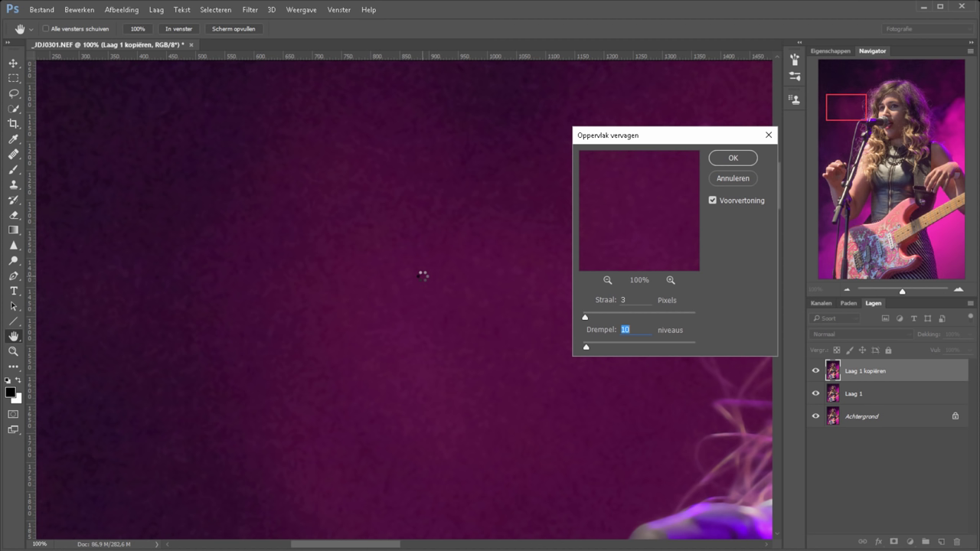
Step: Try Straal 20 on the face, then settle on Drempel 10 and a small radius
click(605, 302)
text(20)
drag(710, 439, 258, 323)
drag(327, 346, 236, 286)
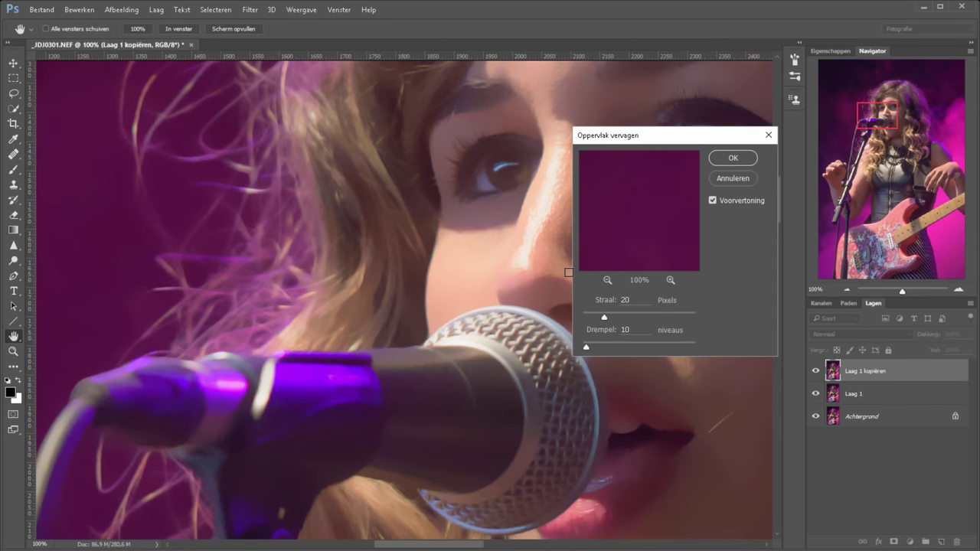
drag(587, 347, 598, 347)
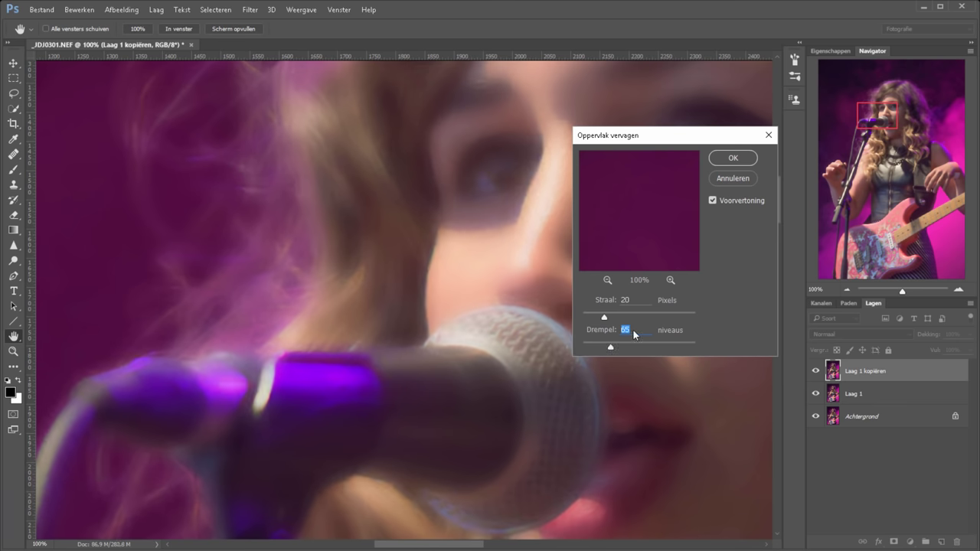
drag(611, 347, 585, 348)
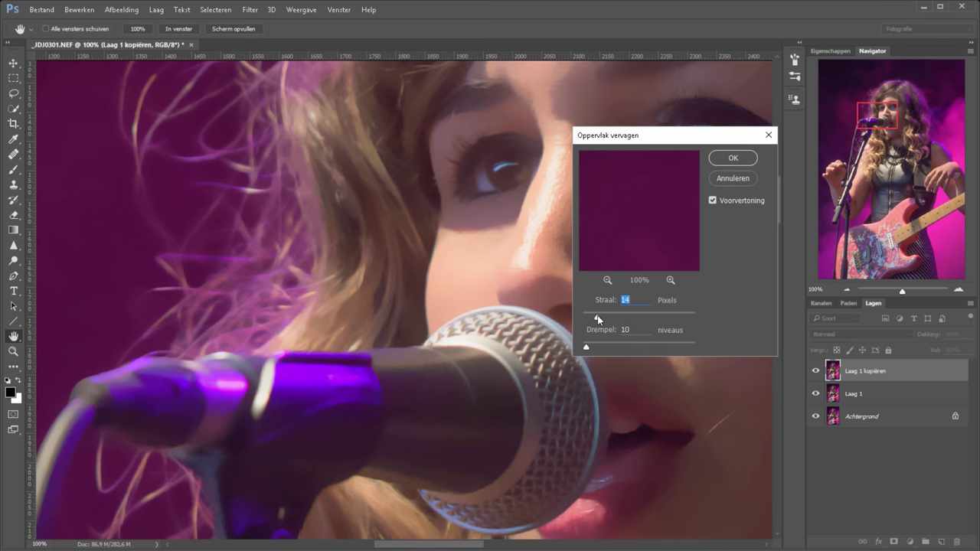
drag(599, 319, 587, 319)
Step: Apply the Surface Blur, view the whole photo, then zoom to 100% on the eyes
click(737, 157)
key(c)
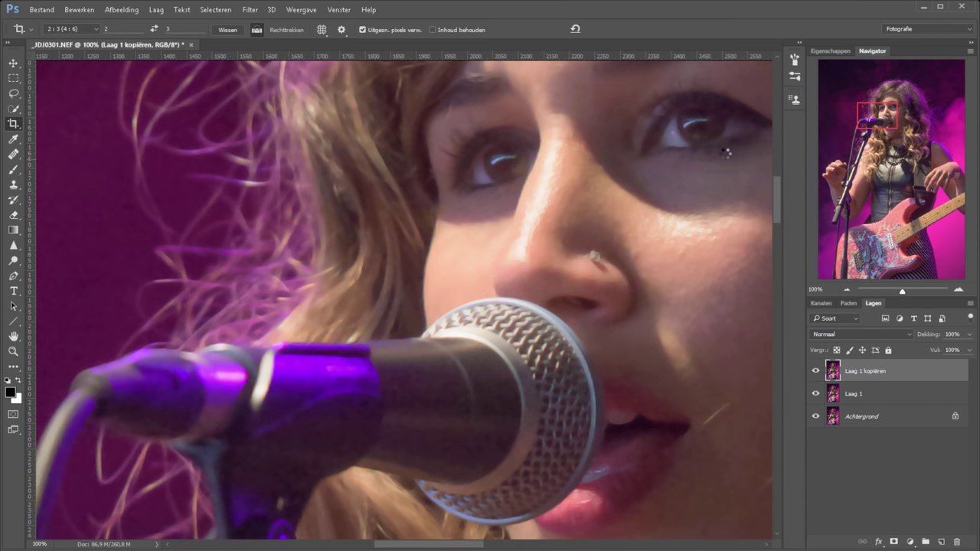
key(ctrl+0)
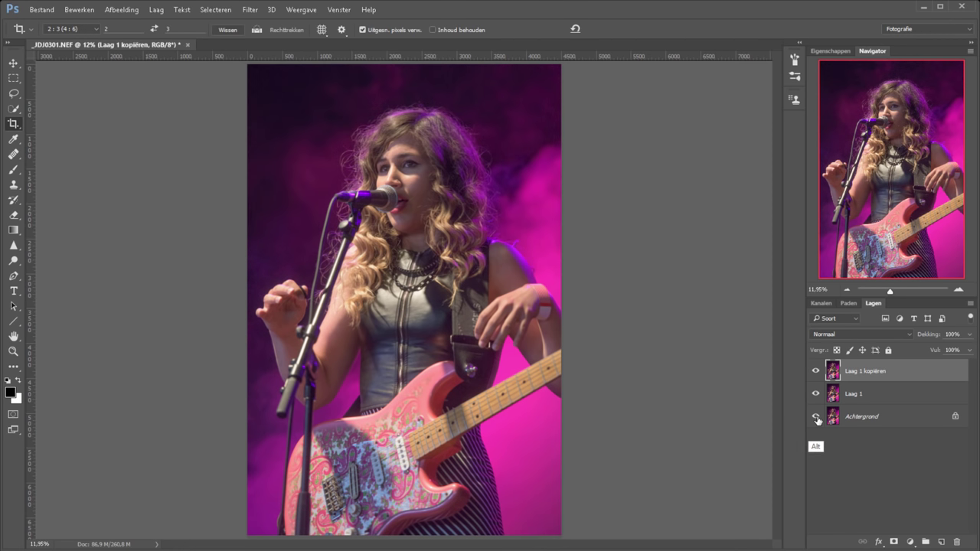
key(z)
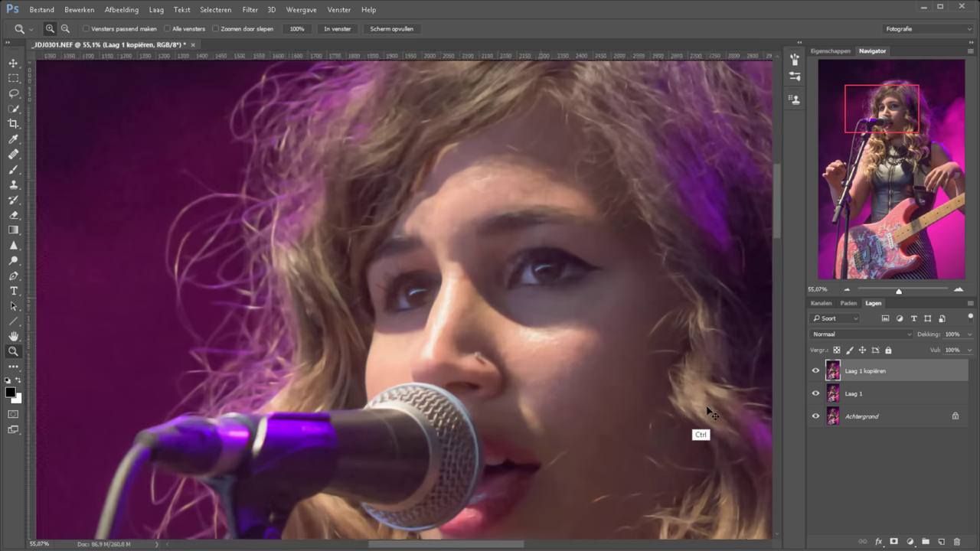
drag(396, 191, 804, 403)
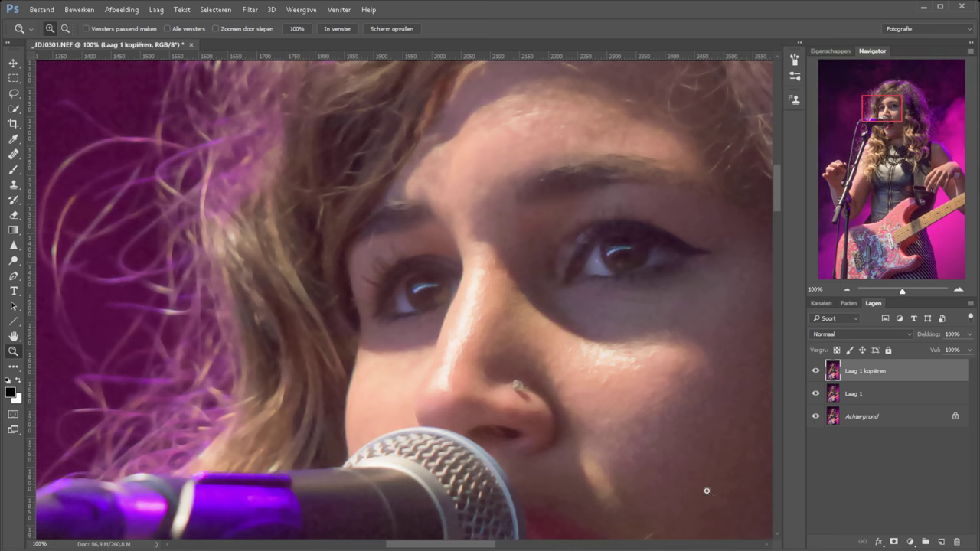
Step: Group Laag 1 and Laag 1 kopiëren into Groep 1 with a reveal-all layer mask
key(ctrl)
ctrl+click(895, 399)
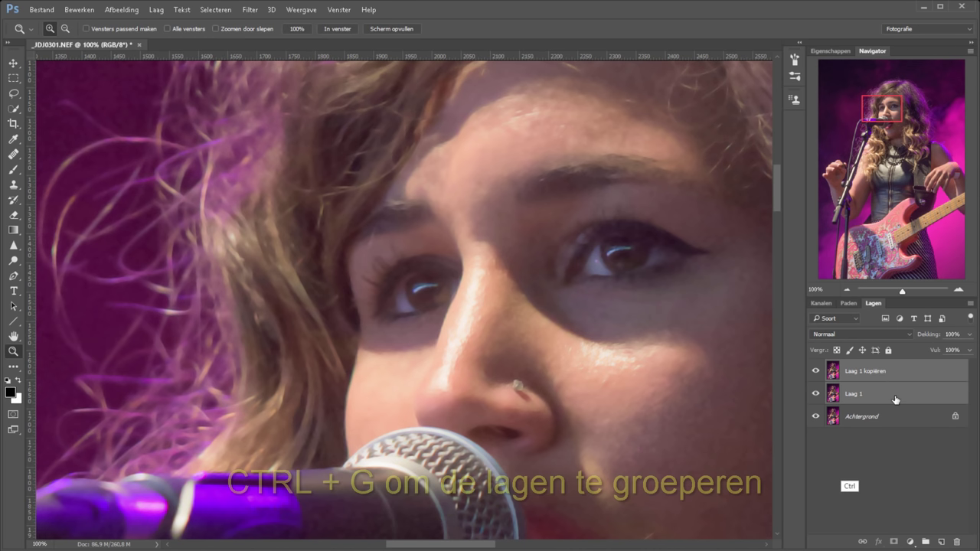
key(ctrl+g)
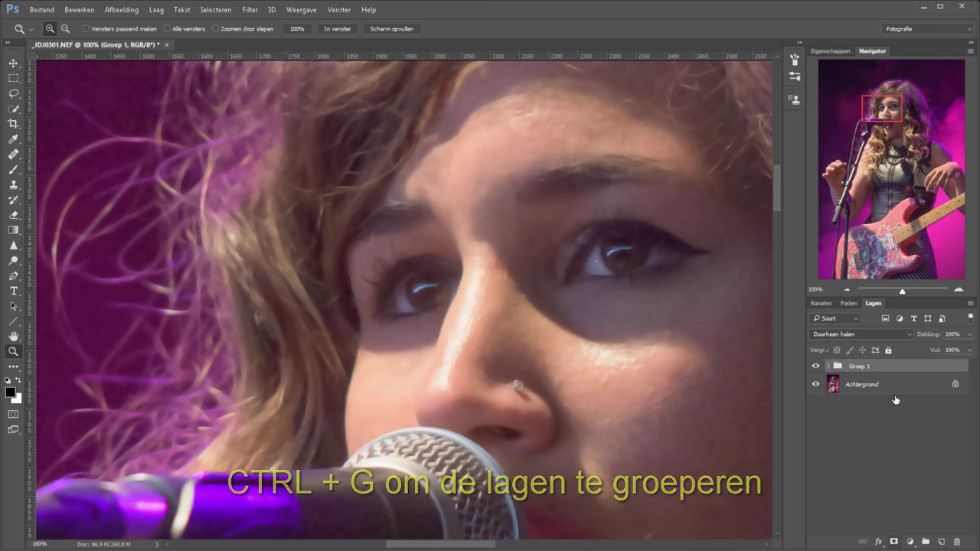
click(893, 542)
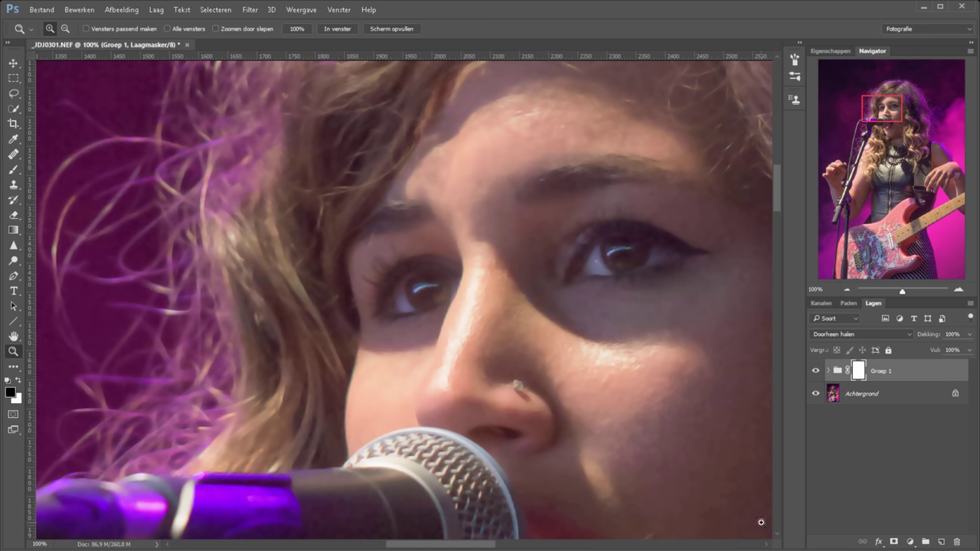
key(ctrl+0)
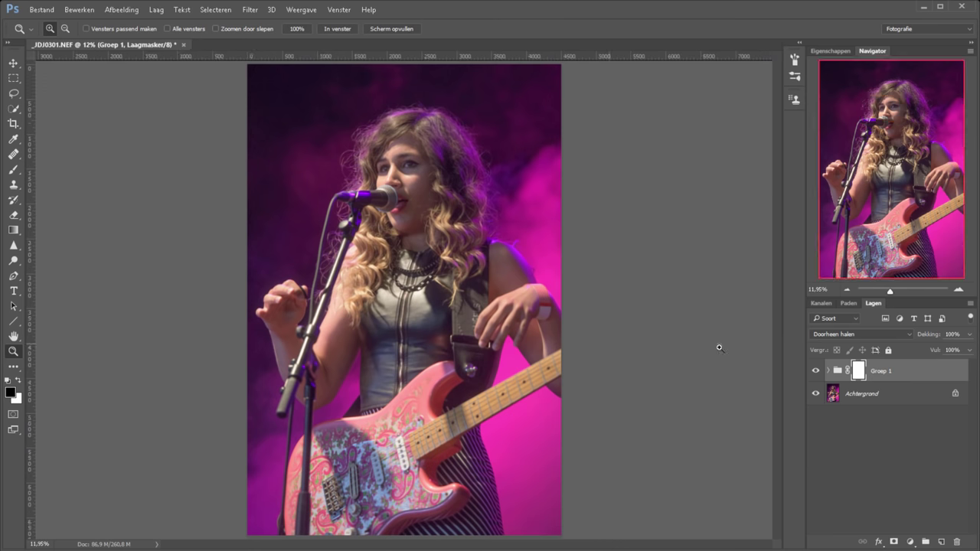
Step: Paint black over the singer on the mask with a 1811 px brush, then zoom in on the face
key(b)
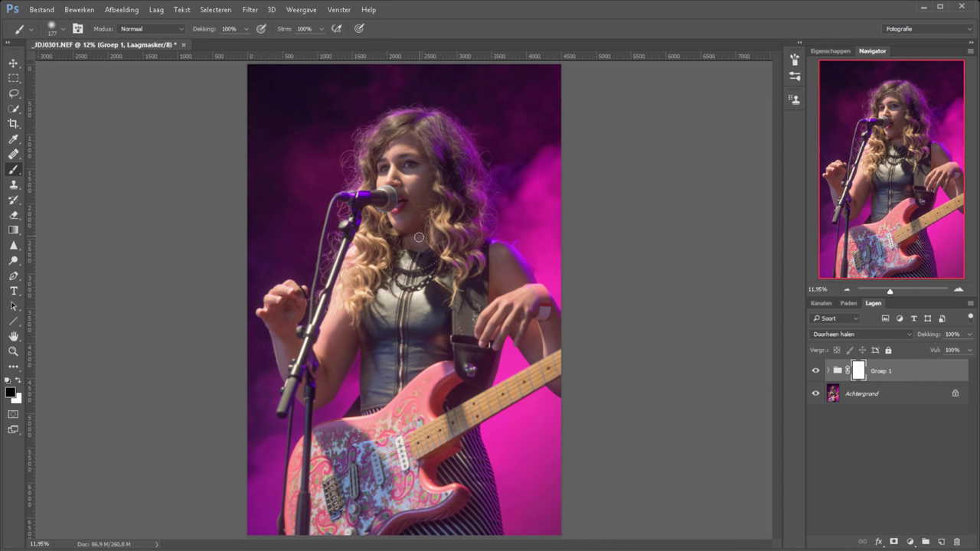
right_click(422, 237)
drag(548, 264, 553, 264)
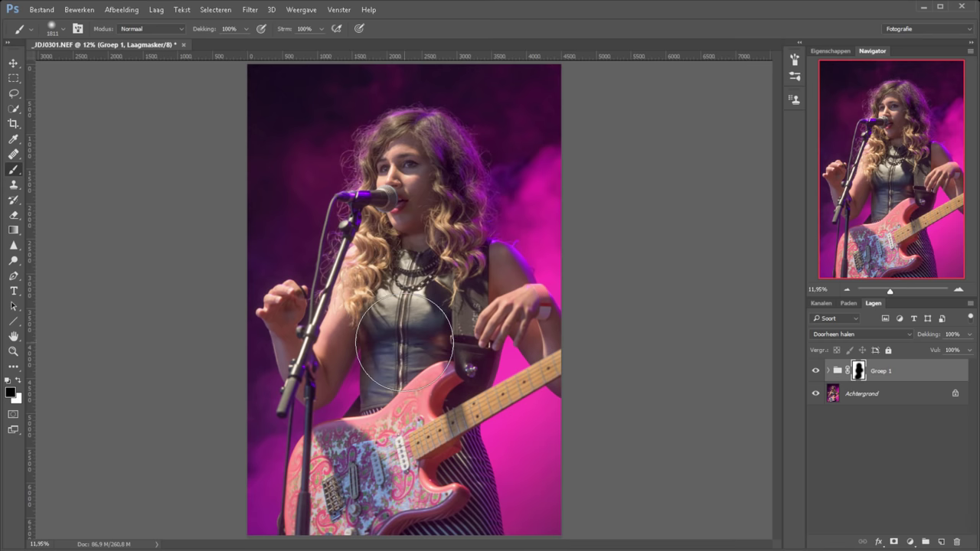
key(z)
mouse_move(341, 121)
mouse_down()
mouse_move(447, 271)
mouse_move(550, 268)
mouse_up()
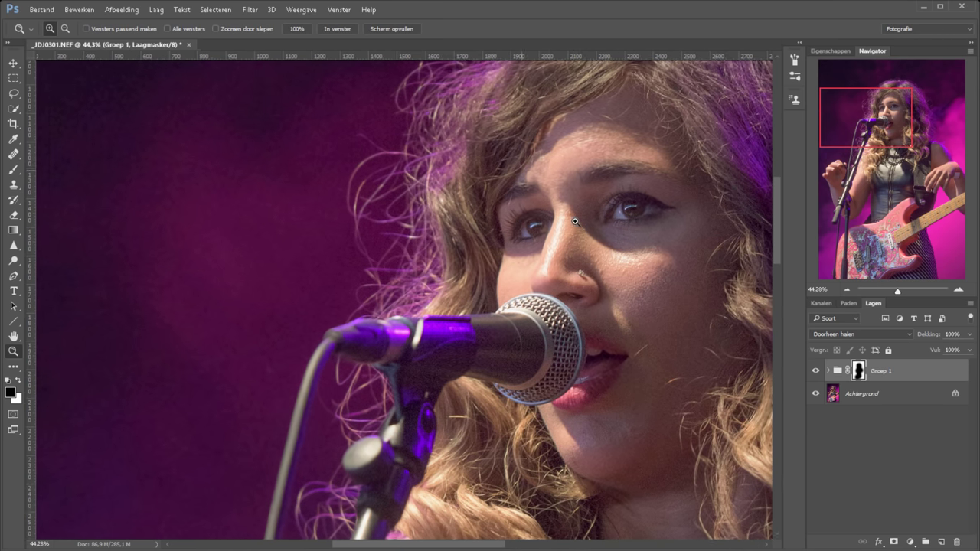
Step: Zoom to 100% on the nose and mouth, and set Groep 1's mask Dichtheid to 60%
click(577, 207)
click(579, 233)
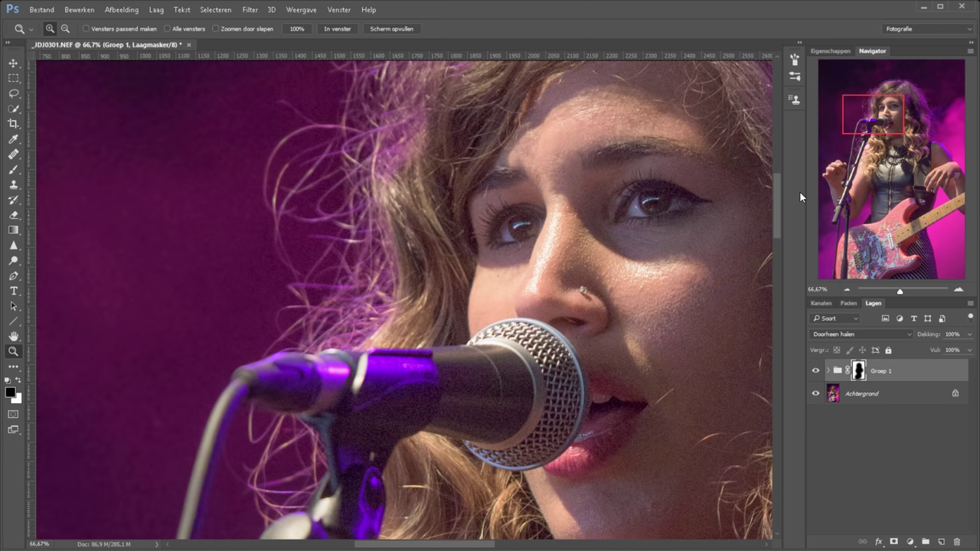
click(566, 344)
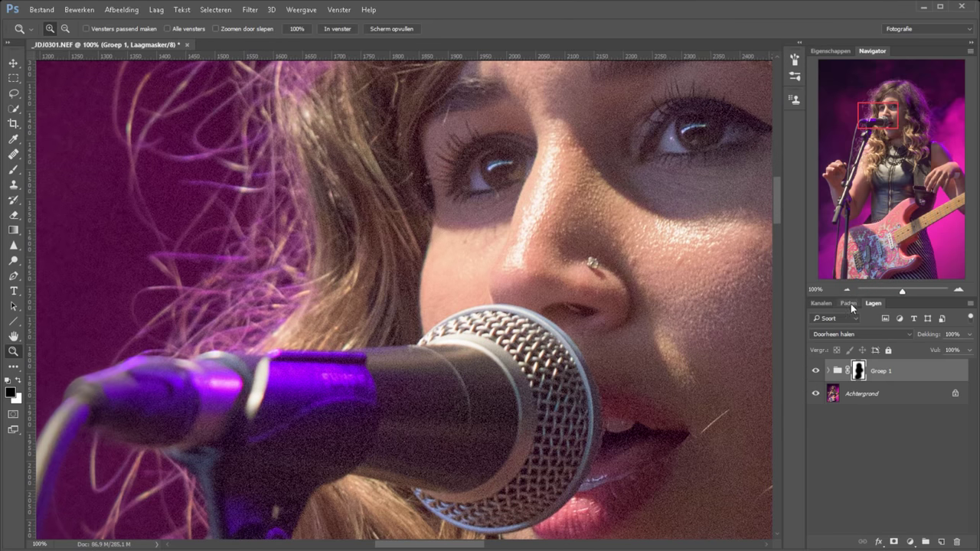
click(842, 50)
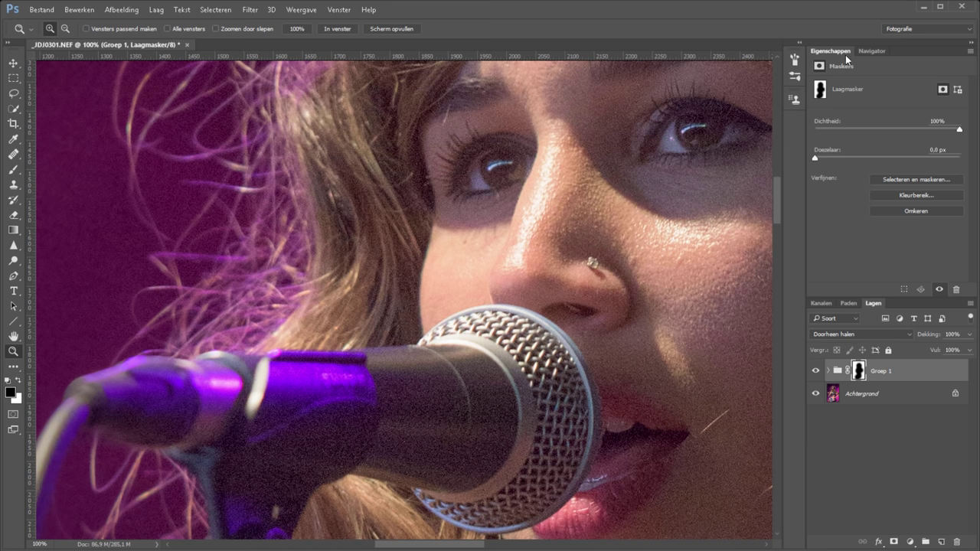
drag(959, 129, 902, 132)
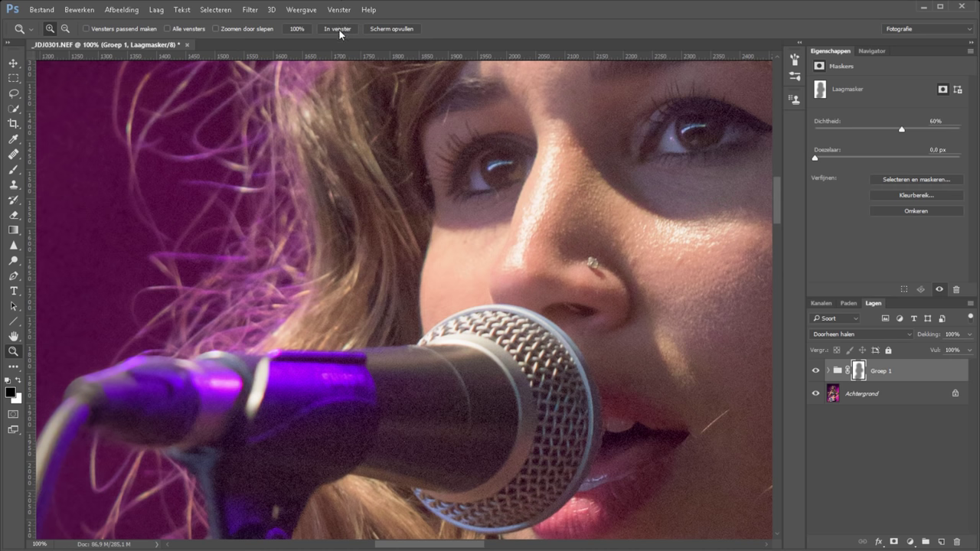
click(338, 29)
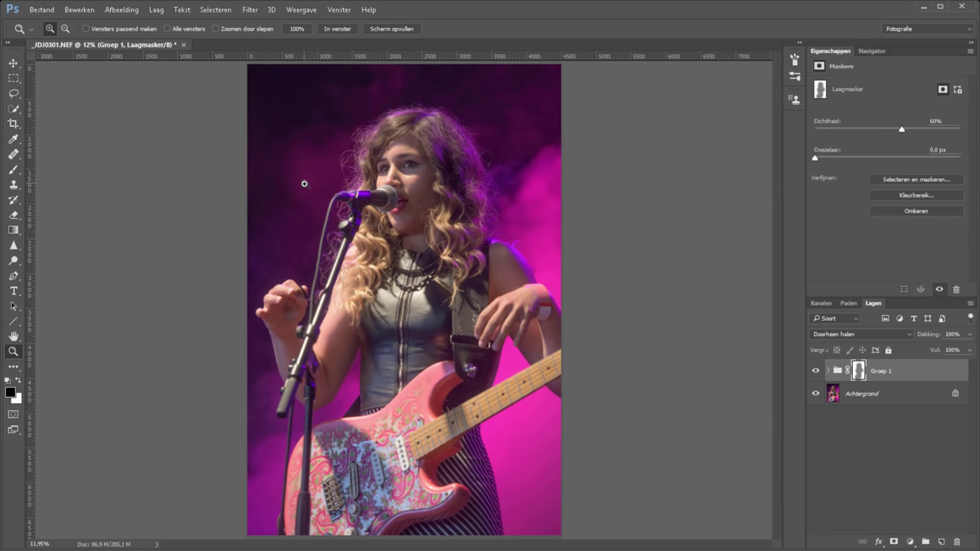